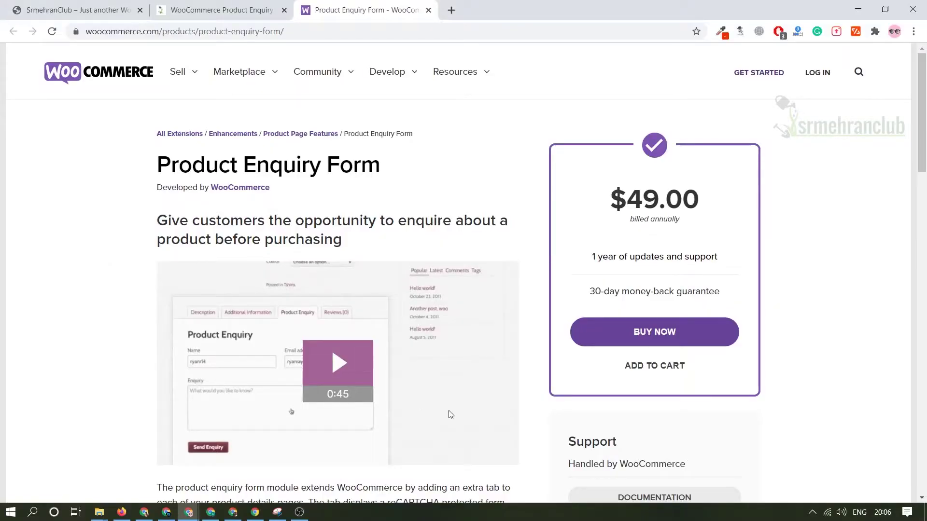
Scroll up and down through the open product enquiry page.
click(814, 515)
click(813, 514)
scroll(821, 428, down, 15)
scroll(761, 455, up, 7)
scroll(343, 256, down, 3)
scroll(383, 290, up, 4)
scroll(383, 289, down, 5)
scroll(382, 289, up, 4)
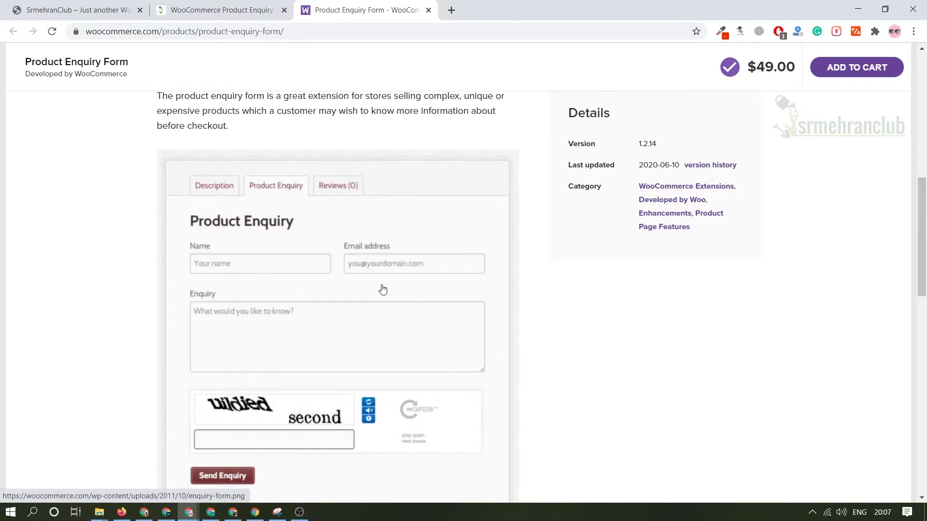
scroll(383, 290, up, 8)
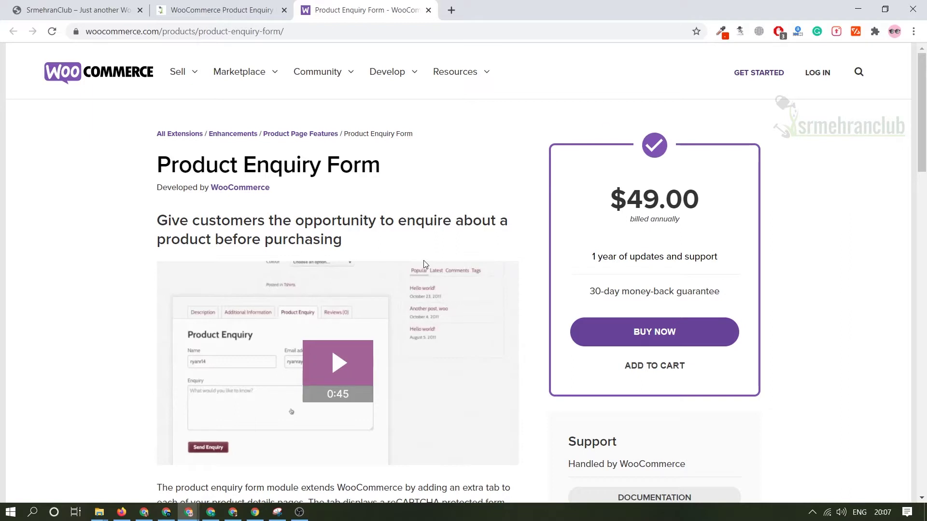
Close the extra product enquiry tab and switch to the SrmehranClub shop homepage.
middle_click(239, 7)
click(88, 6)
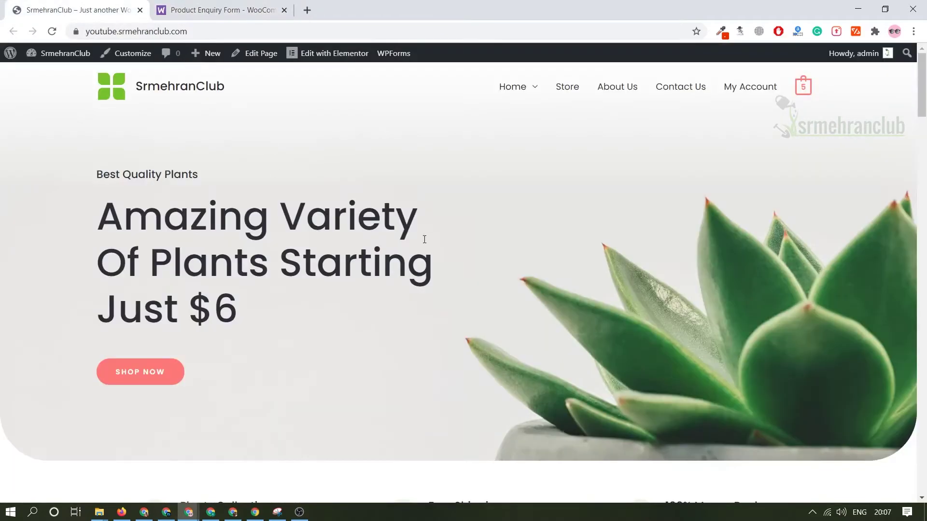
scroll(328, 131, down, 1)
scroll(329, 131, up, 1)
scroll(330, 135, down, 7)
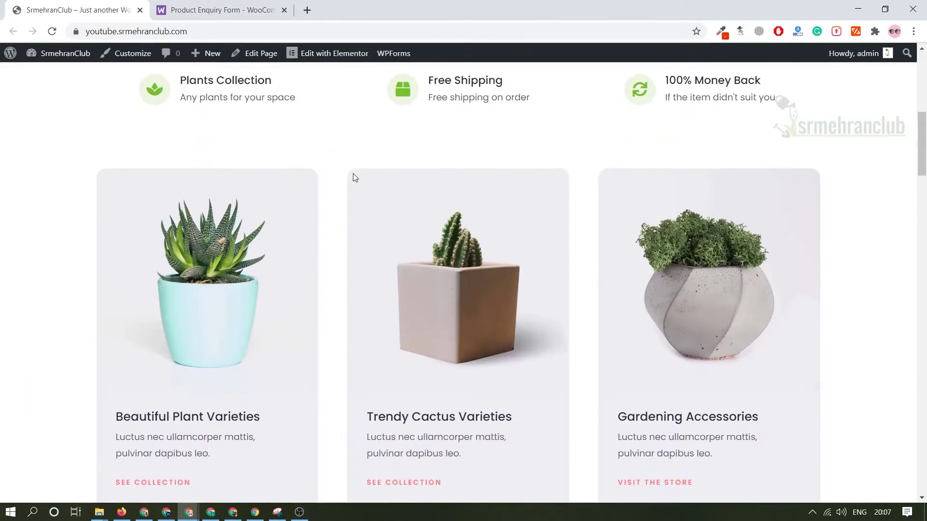
scroll(354, 178, down, 15)
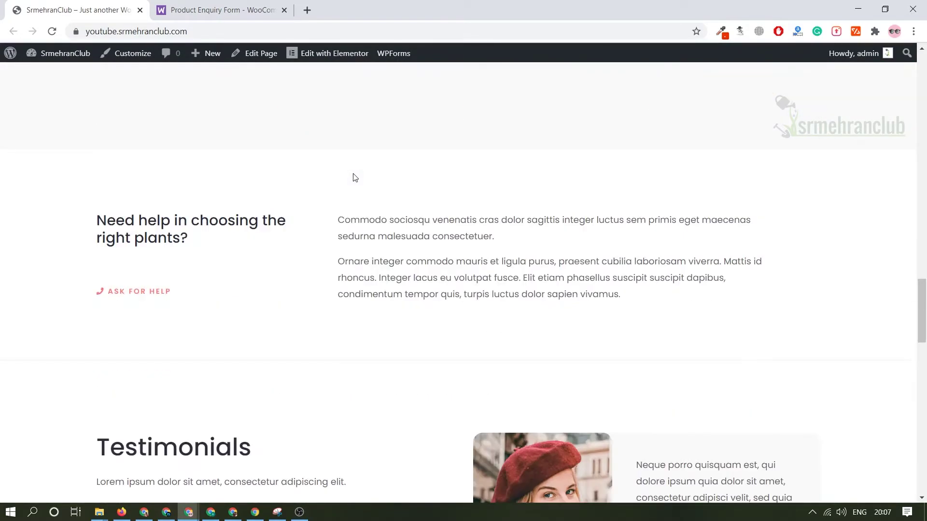
scroll(355, 177, down, 15)
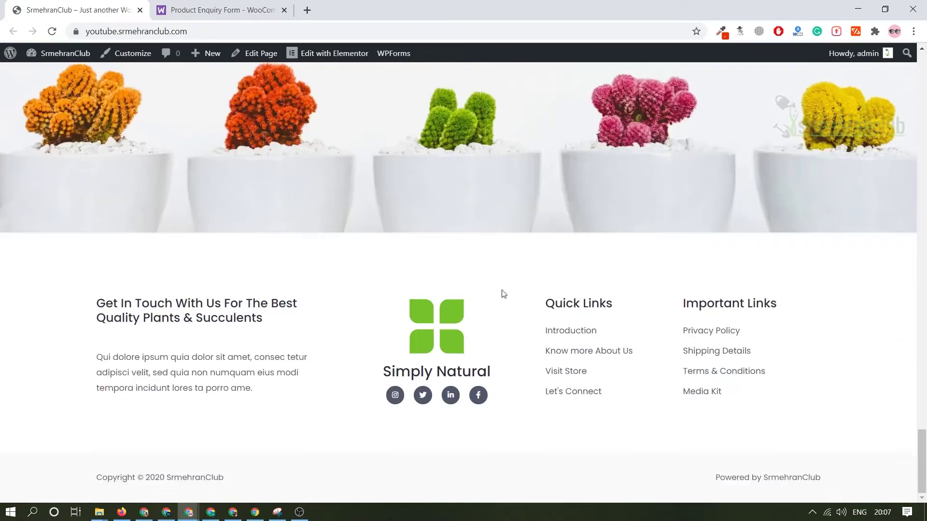
Scroll the plant shop homepage and highlight the 'Amazing Variety Of Plants Starting Just $6' heading.
middle_click(521, 300)
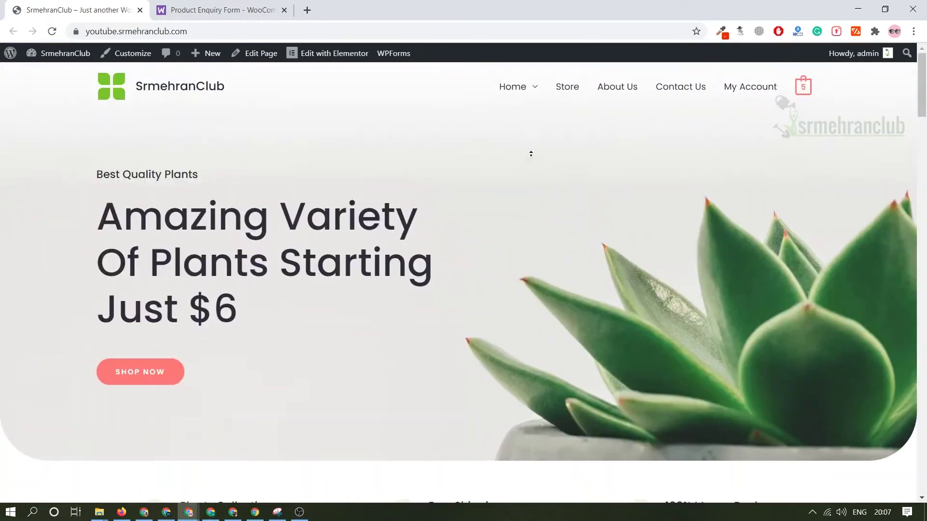
scroll(531, 155, down, 15)
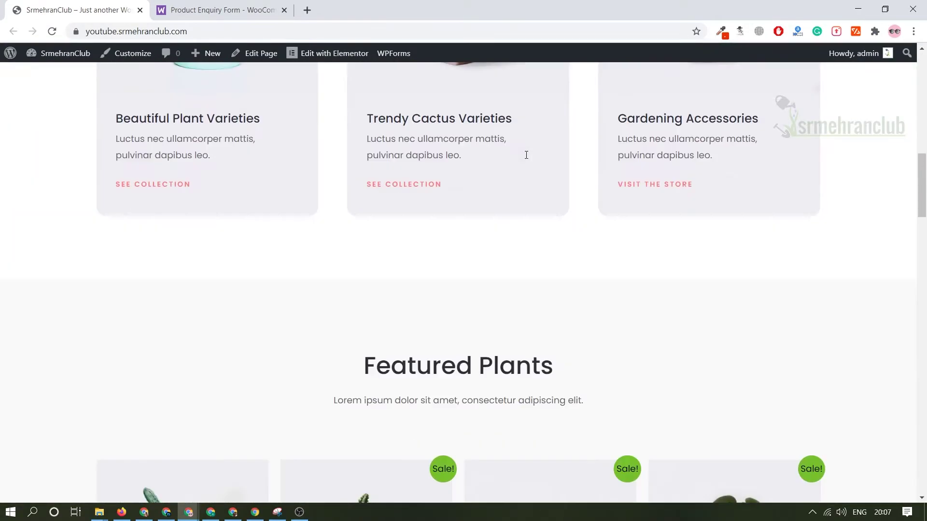
scroll(526, 155, down, 9)
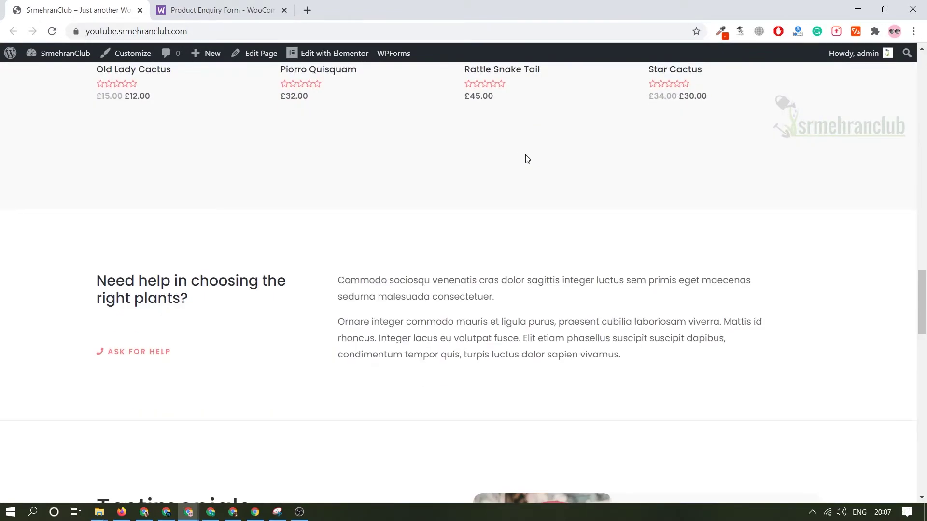
scroll(526, 157, down, 10)
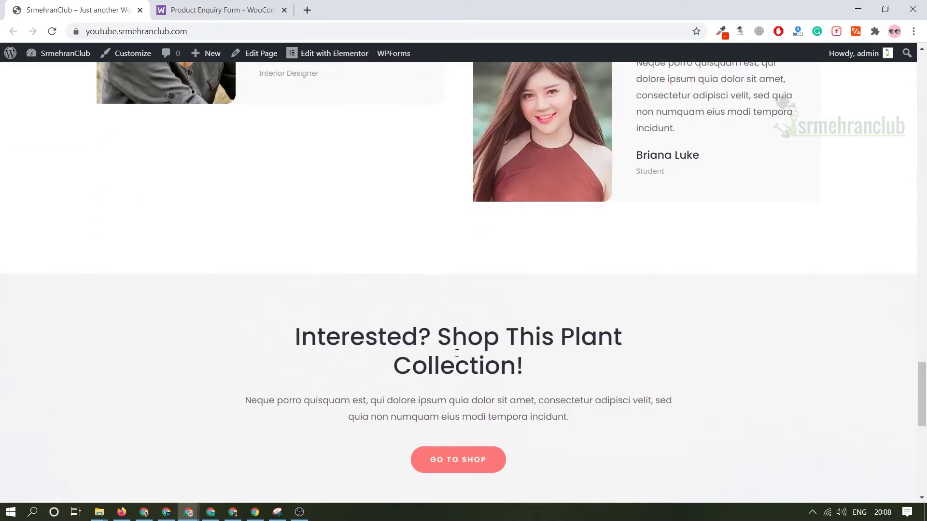
scroll(459, 227, up, 20)
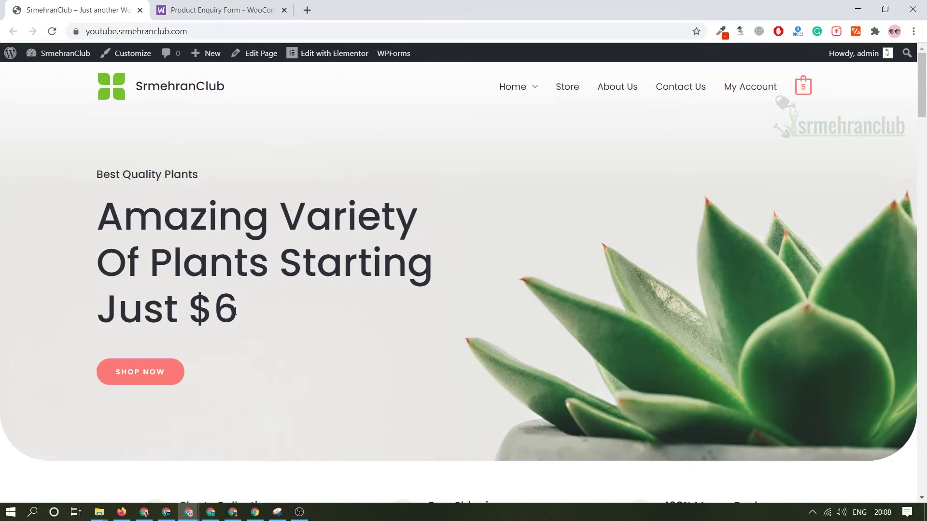
drag(235, 311, 244, 199)
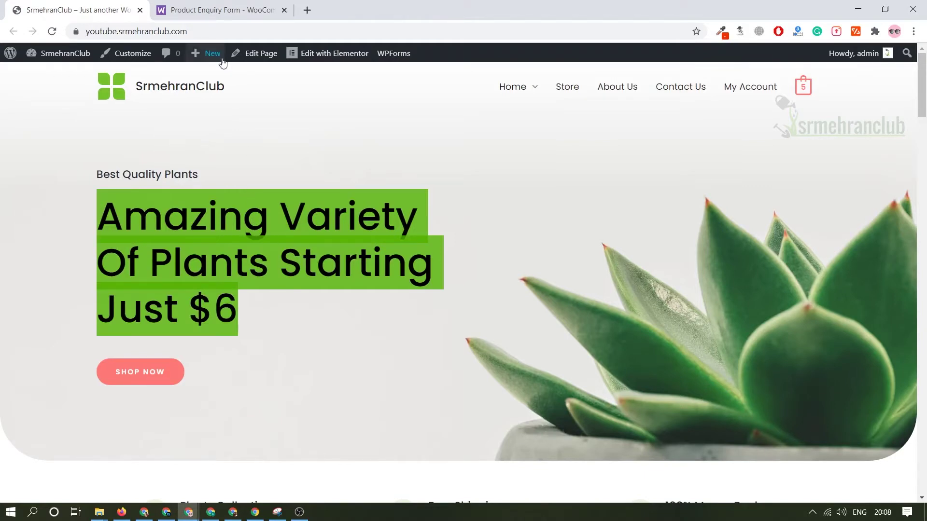
Append /wp-admin to the SrmehranClub site address to load the admin Dashboard.
click(233, 30)
click(232, 31)
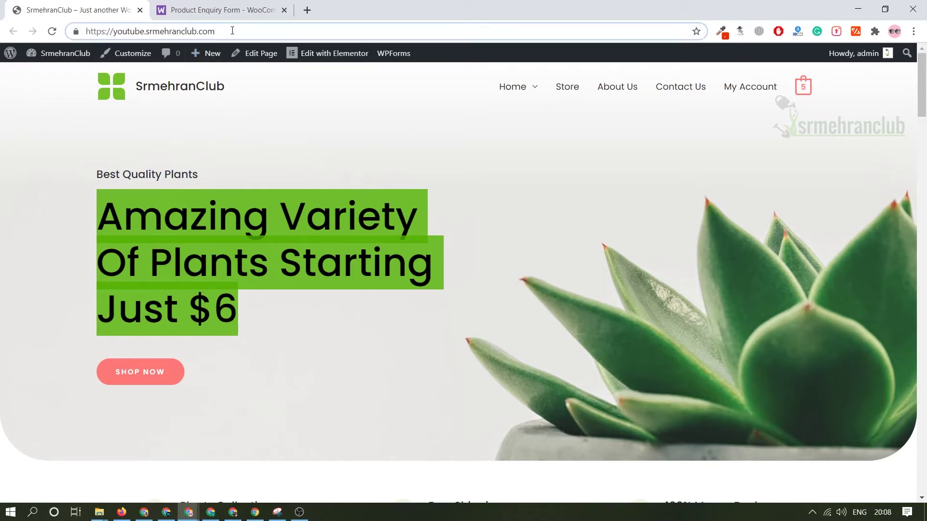
text(/wp-admin)
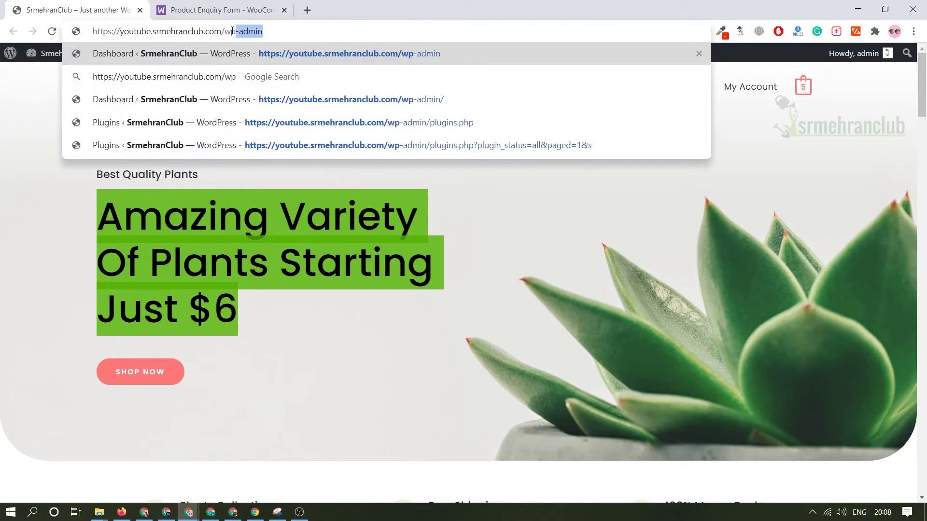
key(Return)
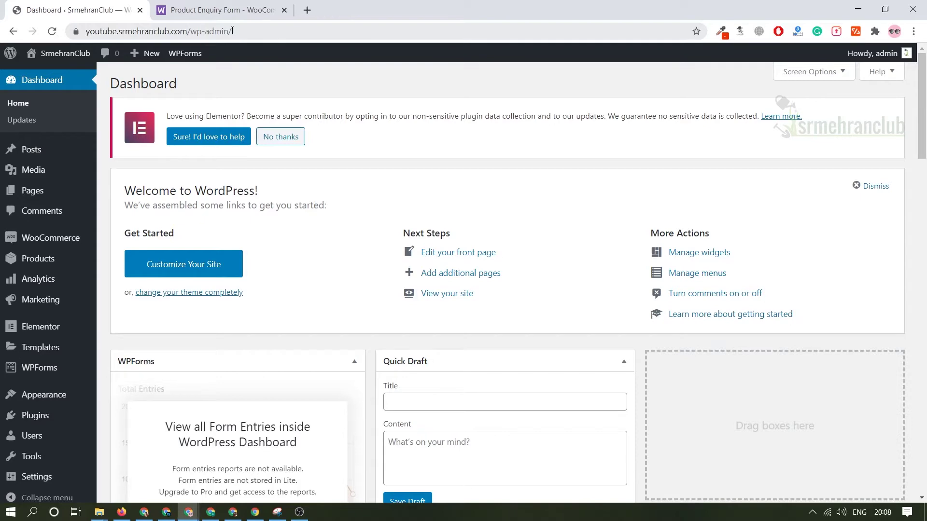
mouse_move(71, 405)
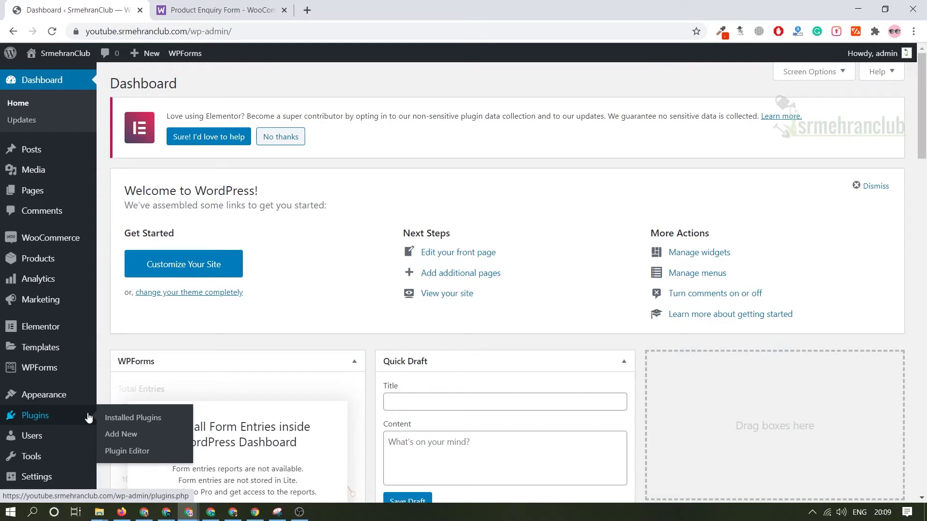
Work down the Users, Tools and Settings sidebar menus toward Settings > Permalinks.
mouse_move(73, 435)
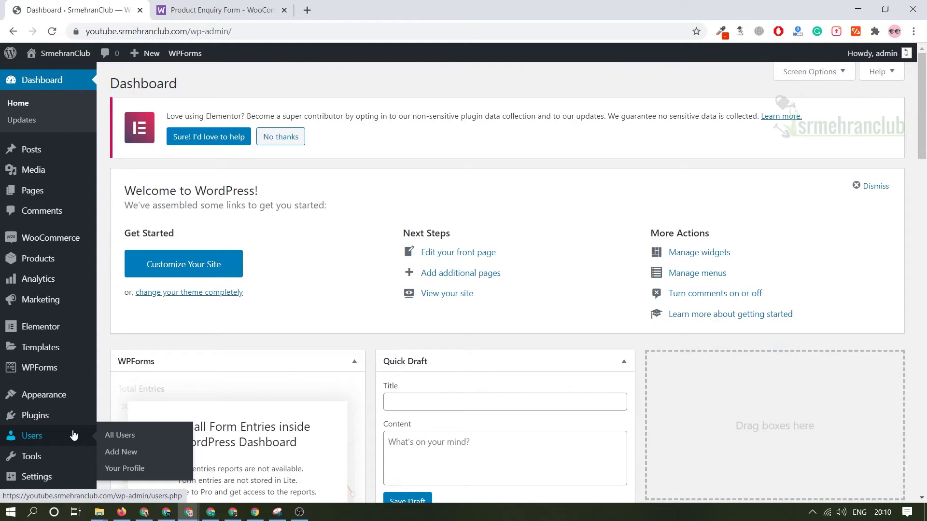
mouse_move(72, 456)
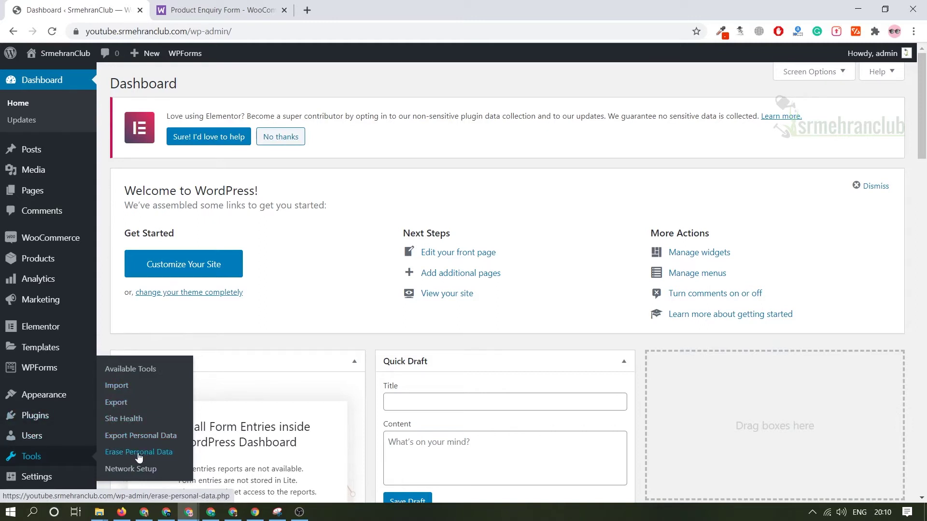
mouse_move(42, 479)
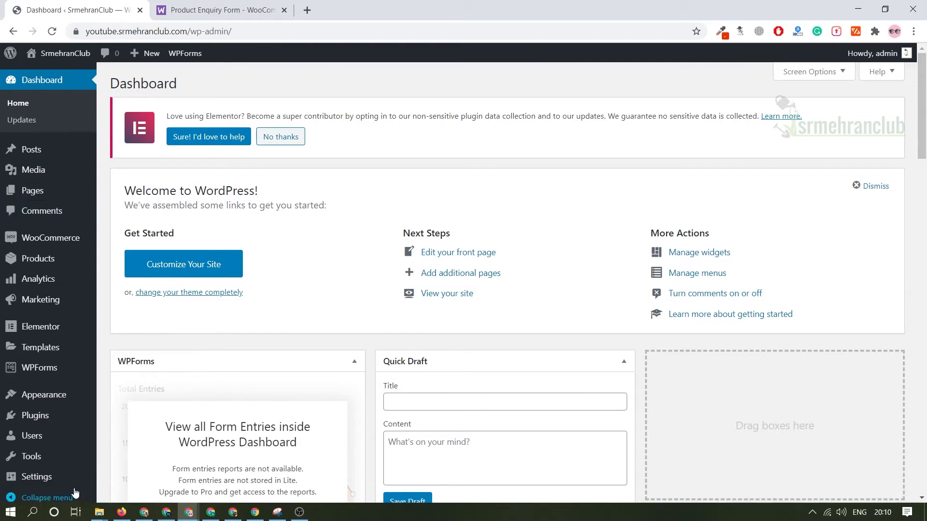
Save the Post name permalink structure with the /product/ base.
mouse_move(89, 485)
click(141, 453)
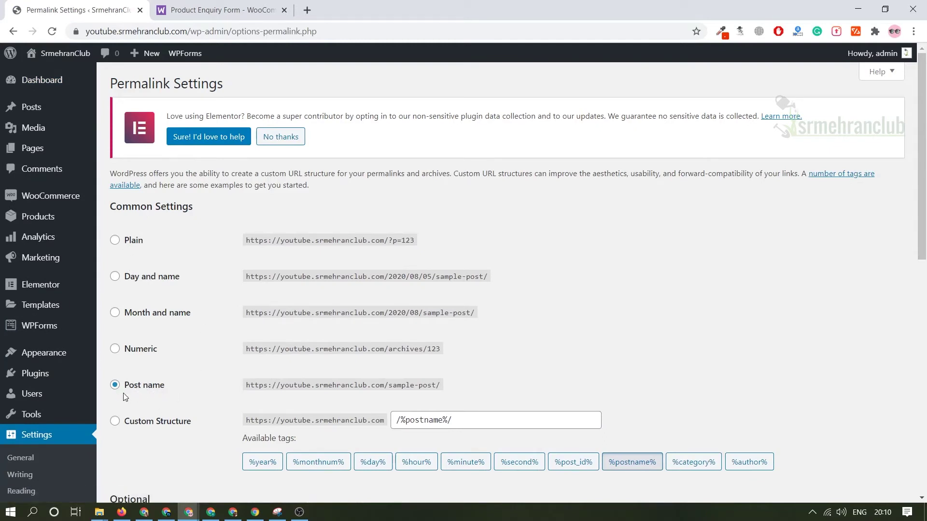
scroll(168, 395, down, 10)
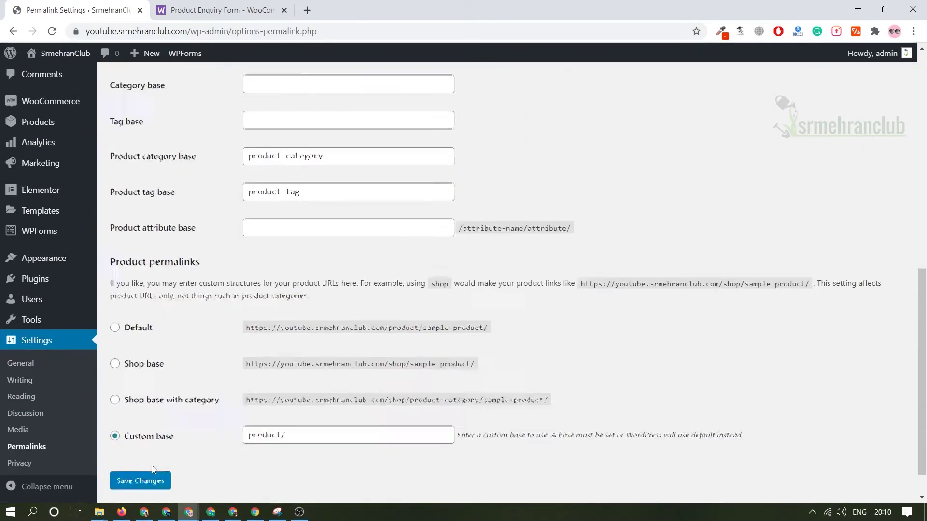
click(145, 457)
scroll(235, 443, down, 10)
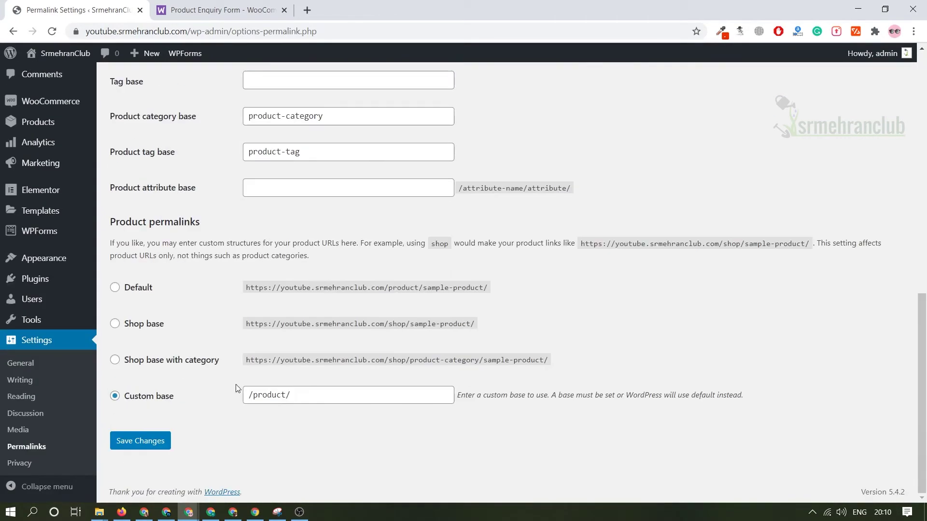
click(158, 440)
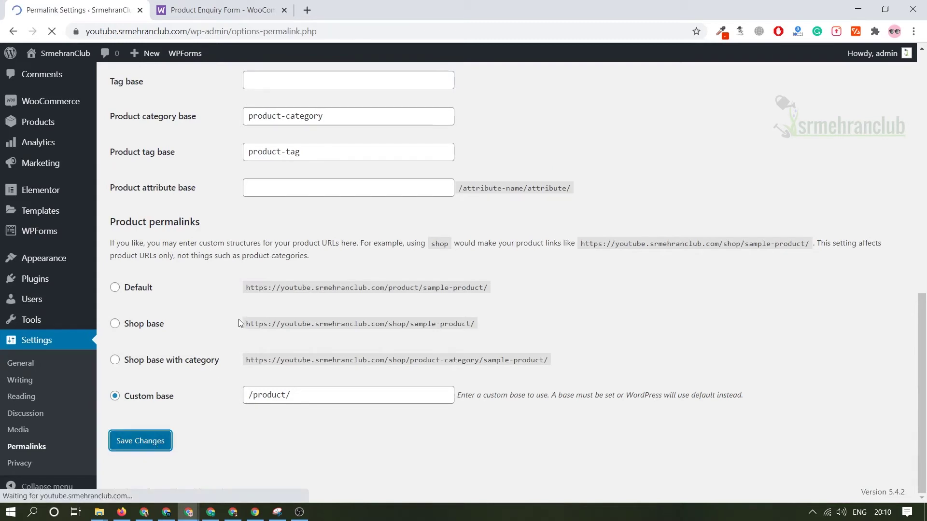
mouse_move(75, 384)
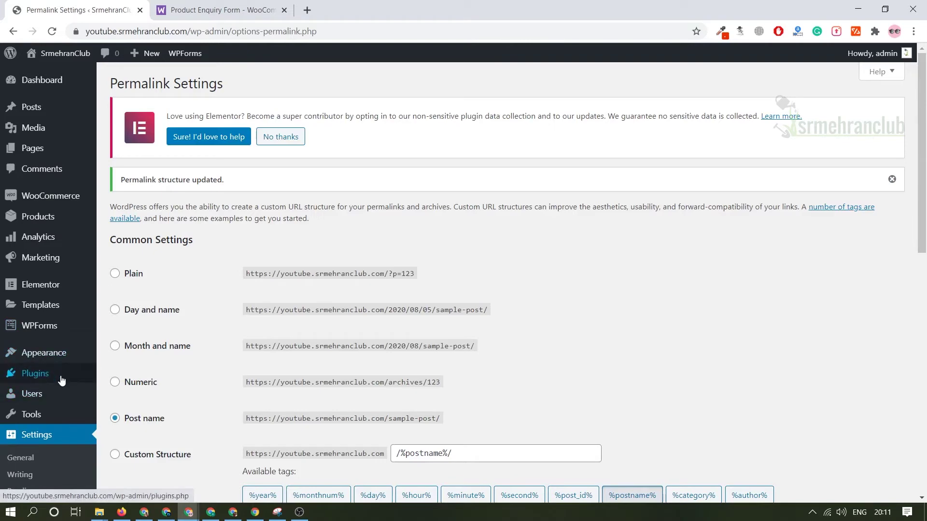
click(137, 396)
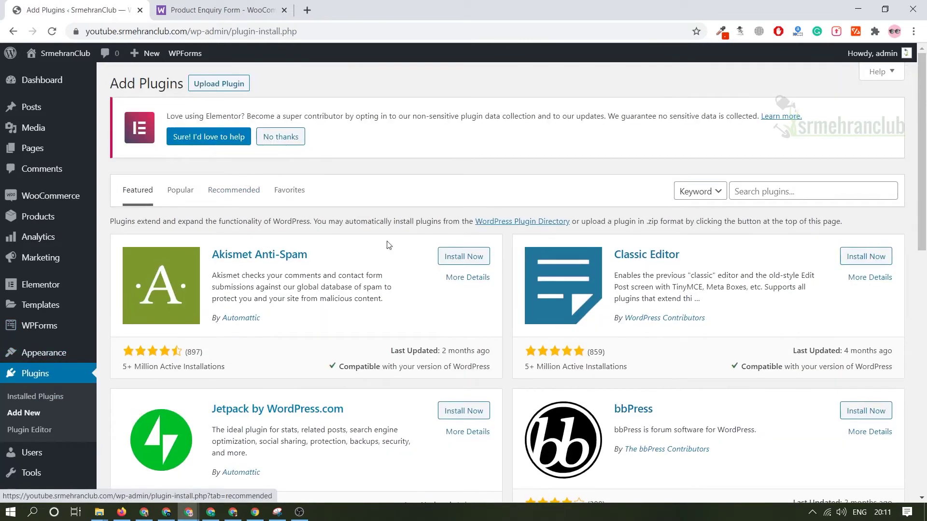
click(189, 191)
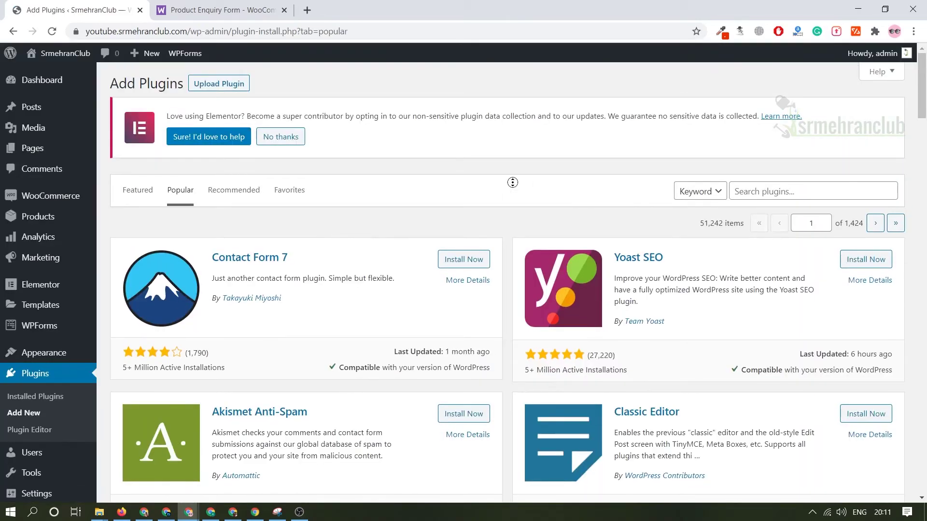
scroll(510, 308, down, 11)
scroll(509, 308, down, 20)
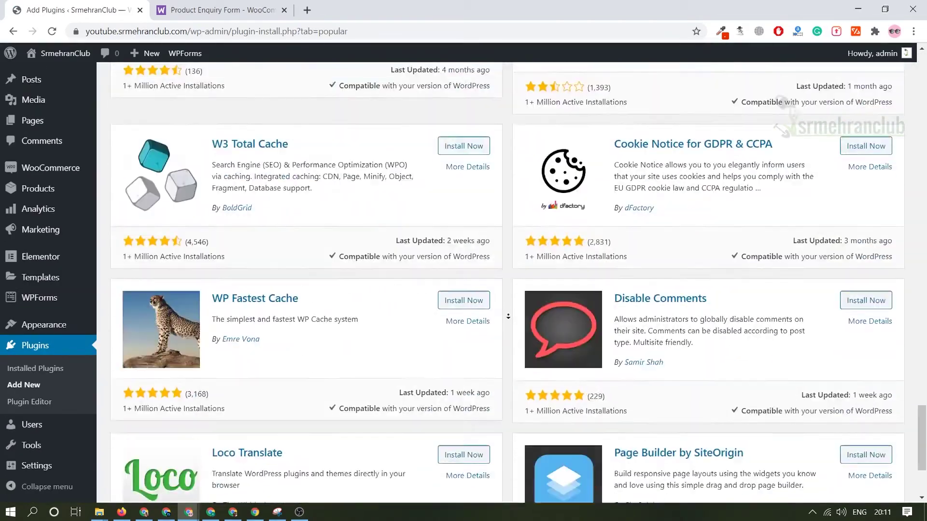
scroll(509, 210, up, 20)
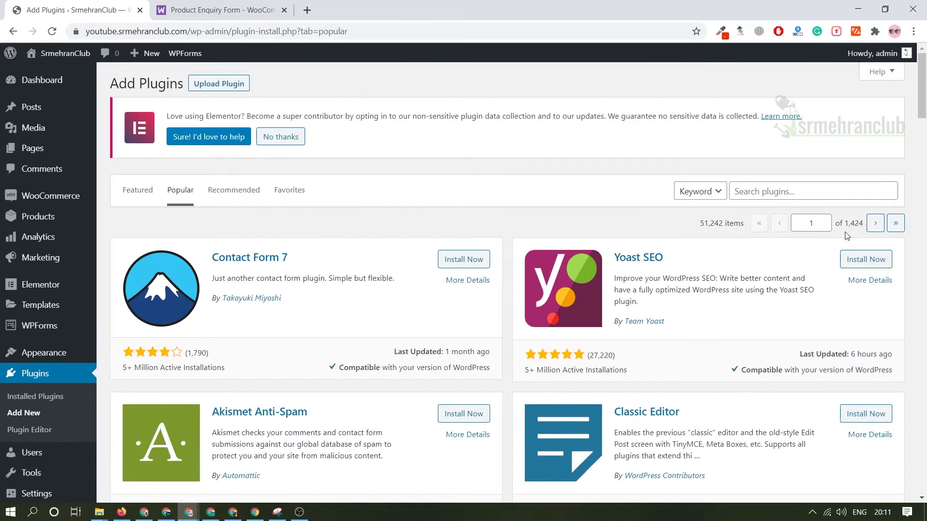
triple_click(697, 225)
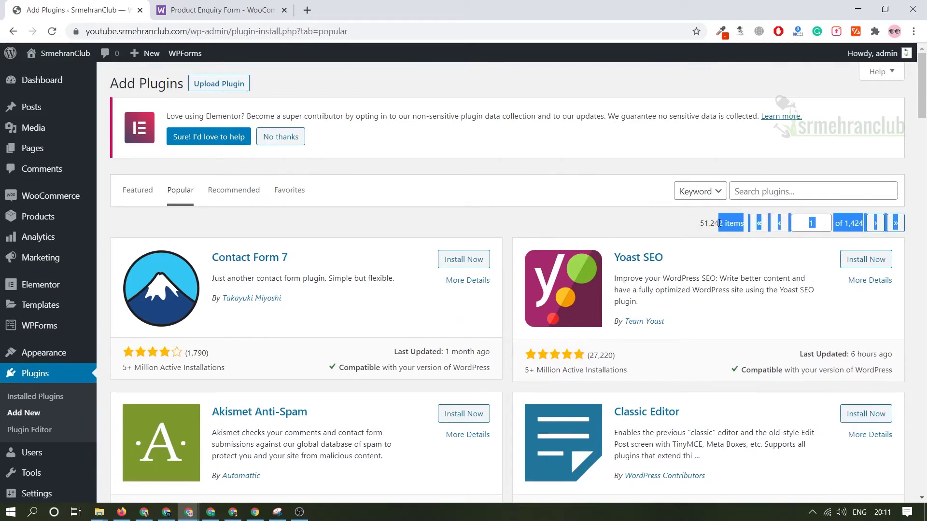
click(698, 232)
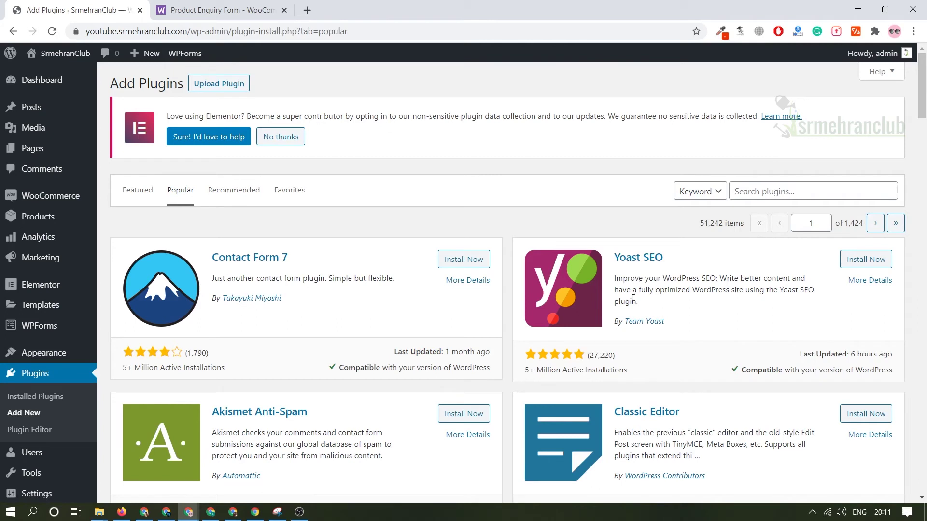
drag(642, 304, 612, 279)
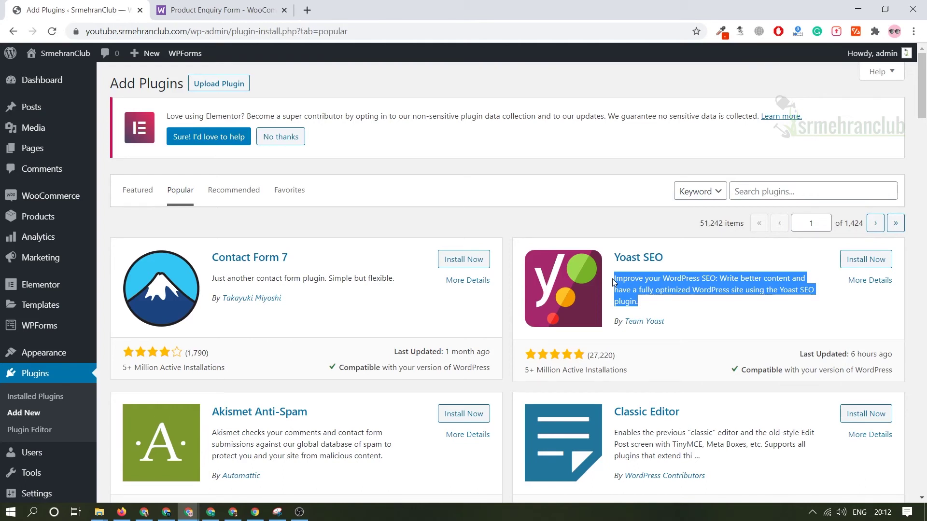
Upload and install woocommerce-product-enquiry-form-12-eabaan-1.zip, then activate the plugin.
click(234, 84)
click(420, 266)
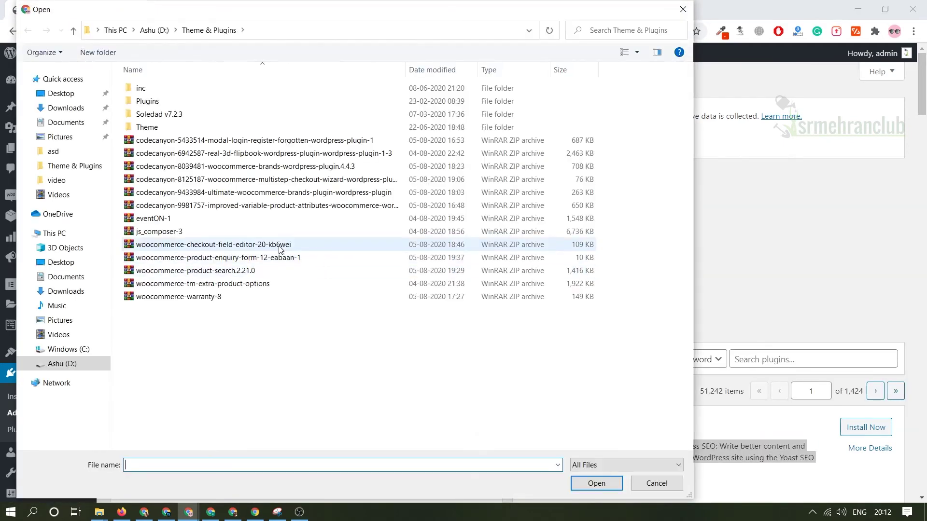
double_click(277, 260)
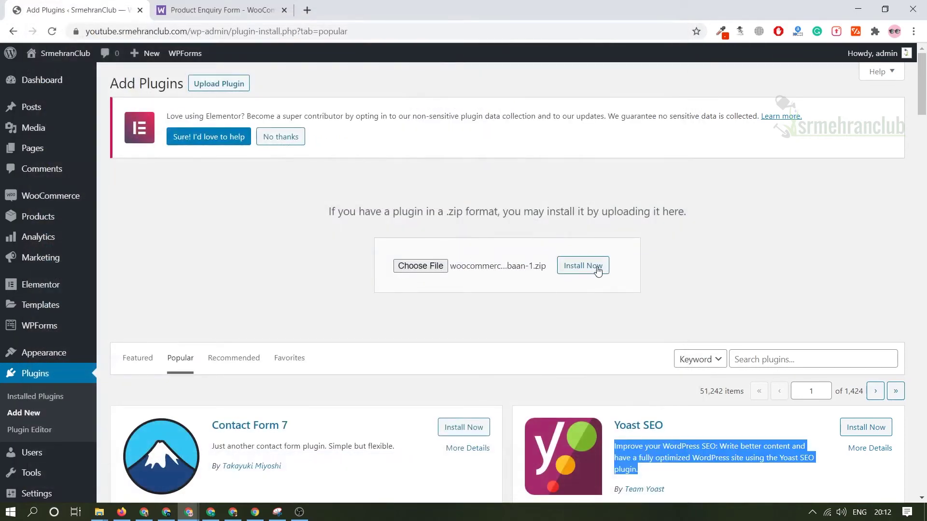
click(596, 267)
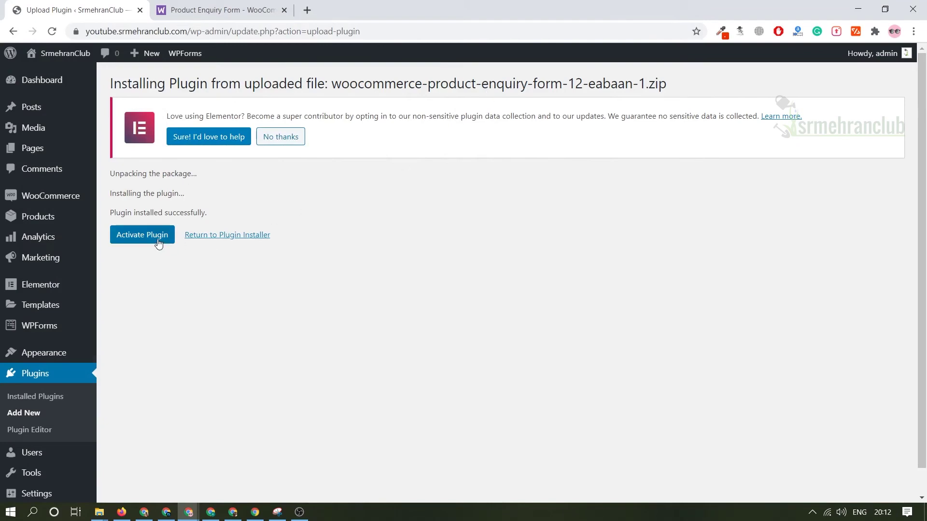
click(155, 240)
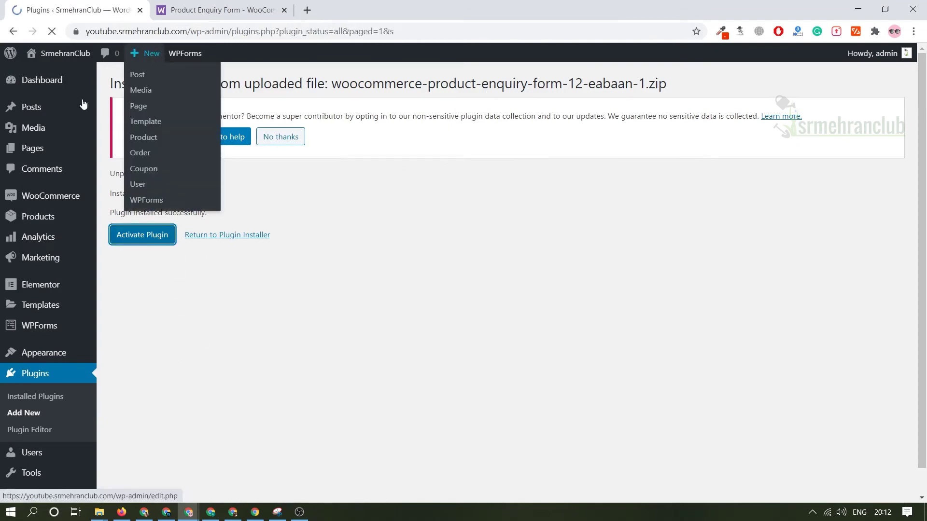
Deactivate the WooCommerce Product Enquiry Form plugin in the Plugins list.
scroll(235, 253, down, 1)
scroll(235, 254, down, 2)
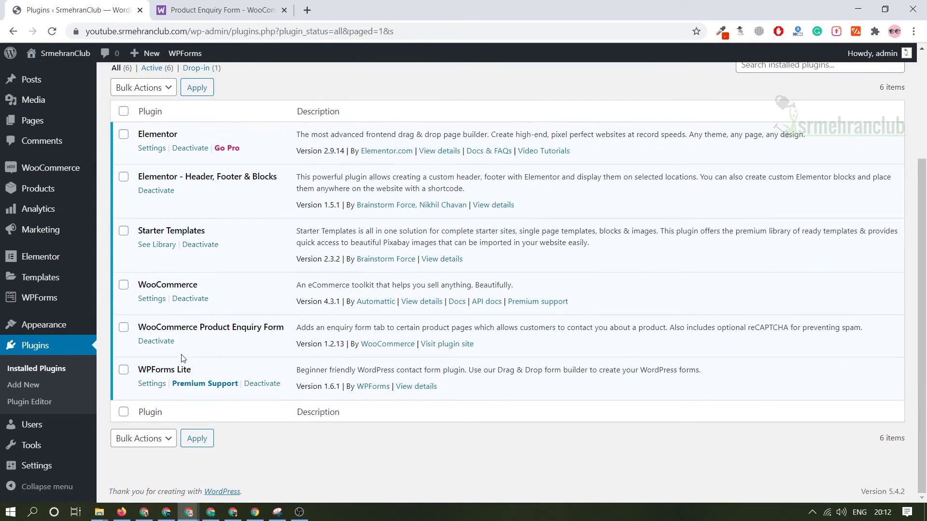
click(156, 341)
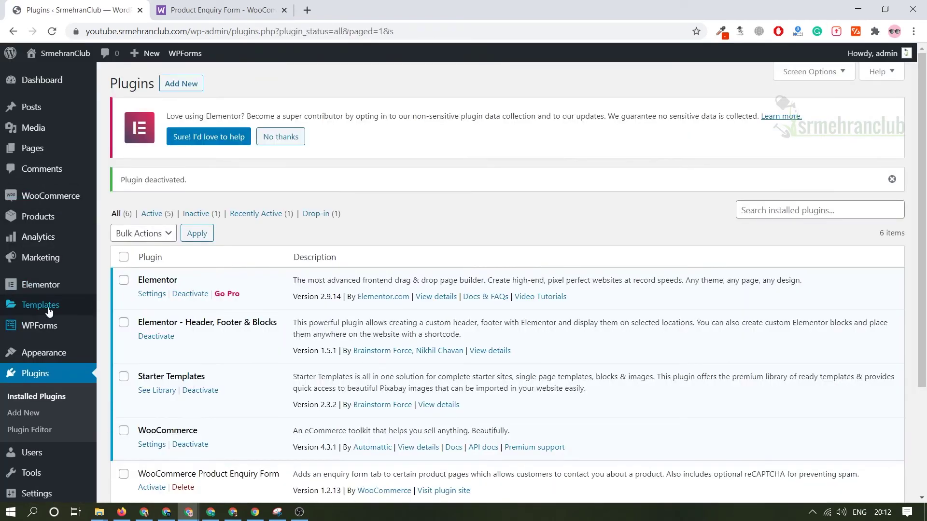
mouse_move(57, 298)
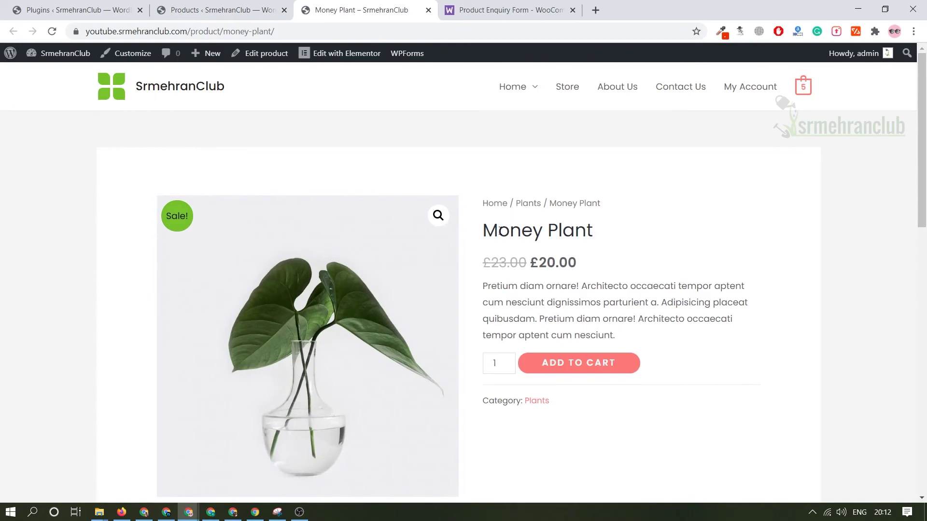
drag(499, 230, 576, 224)
triple_click(534, 266)
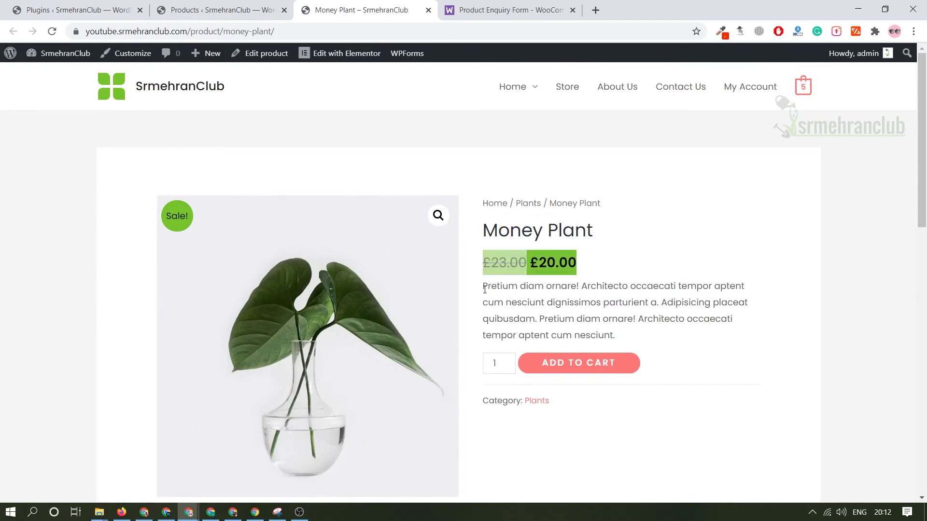
click(609, 332)
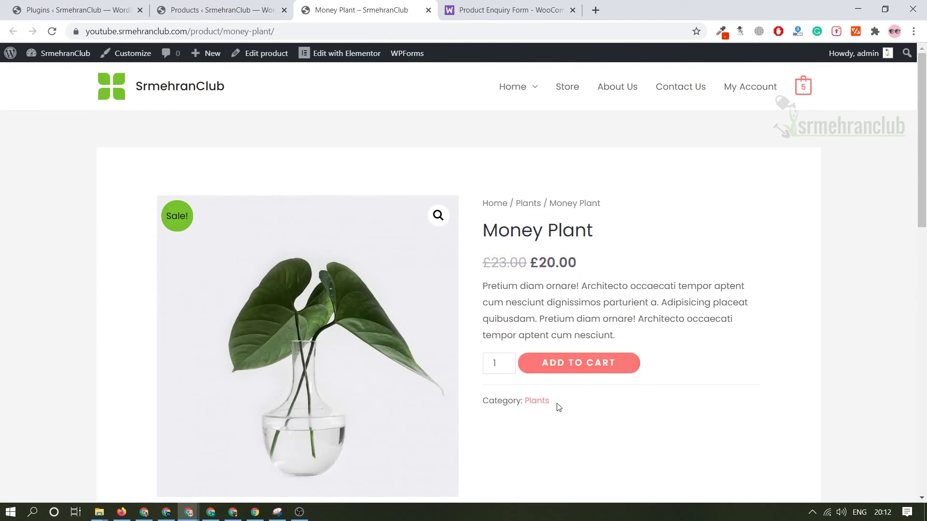
drag(551, 401, 503, 400)
scroll(222, 269, down, 1)
scroll(221, 268, down, 5)
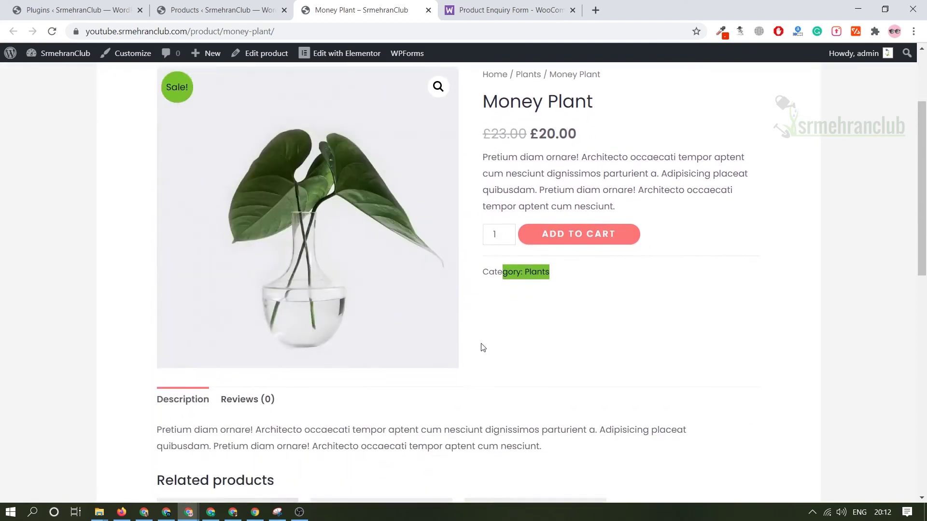
drag(151, 312, 486, 319)
click(244, 299)
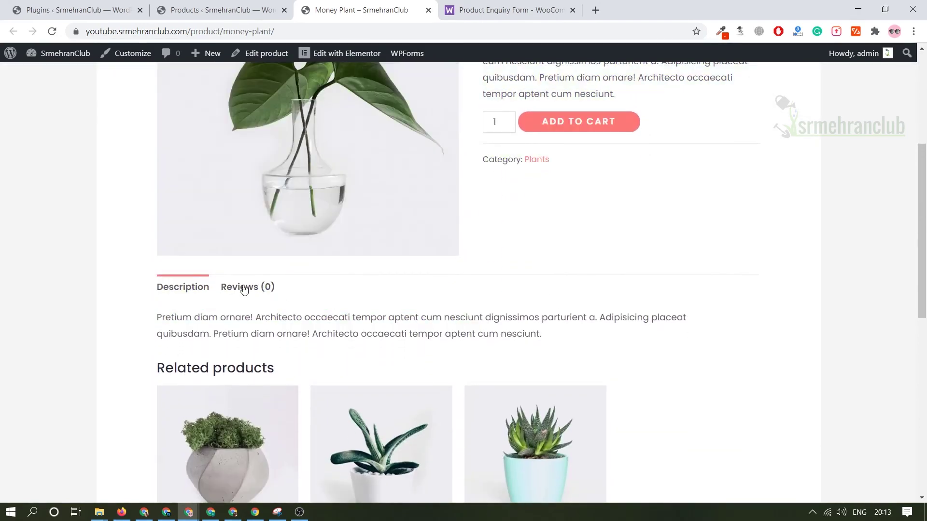
click(223, 292)
click(246, 283)
scroll(314, 274, down, 6)
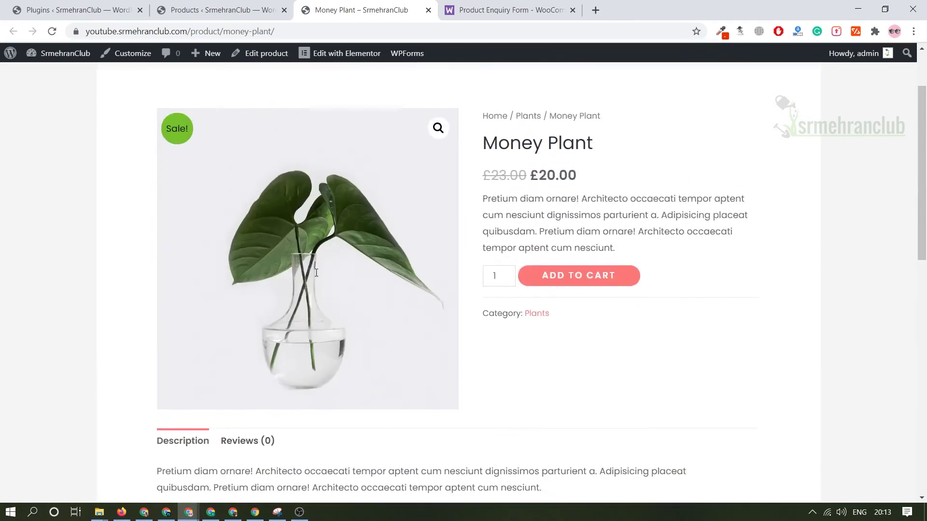
scroll(627, 277, down, 7)
scroll(691, 290, up, 7)
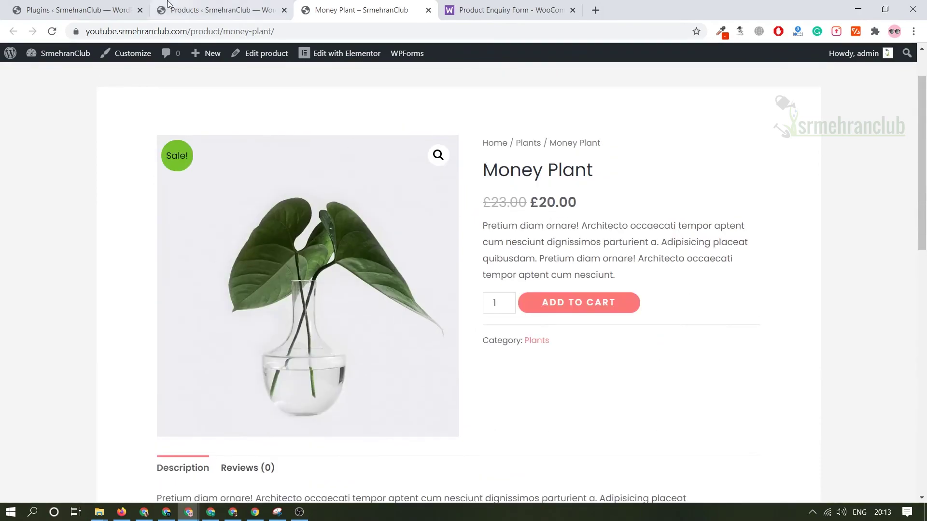
Reactivate the WooCommerce Product Enquiry Form plugin on the Plugins page.
click(100, 7)
scroll(228, 264, down, 3)
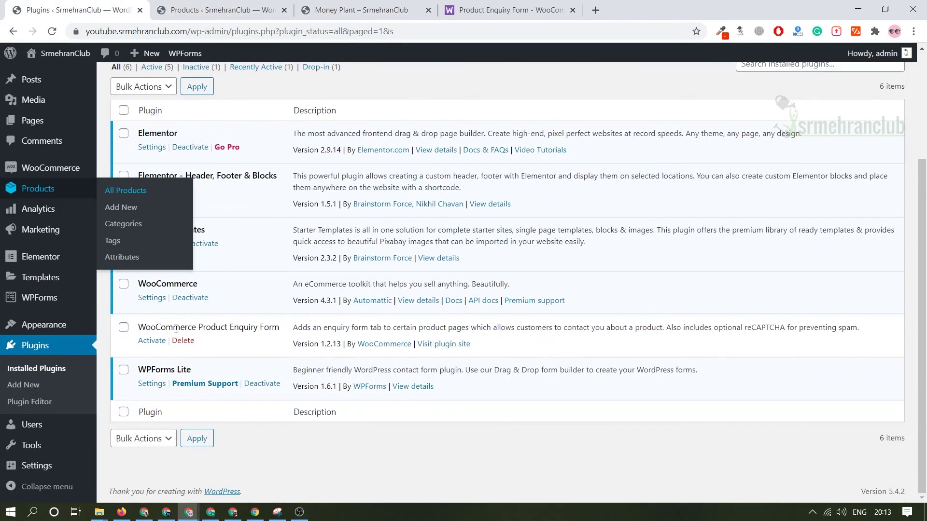
click(151, 341)
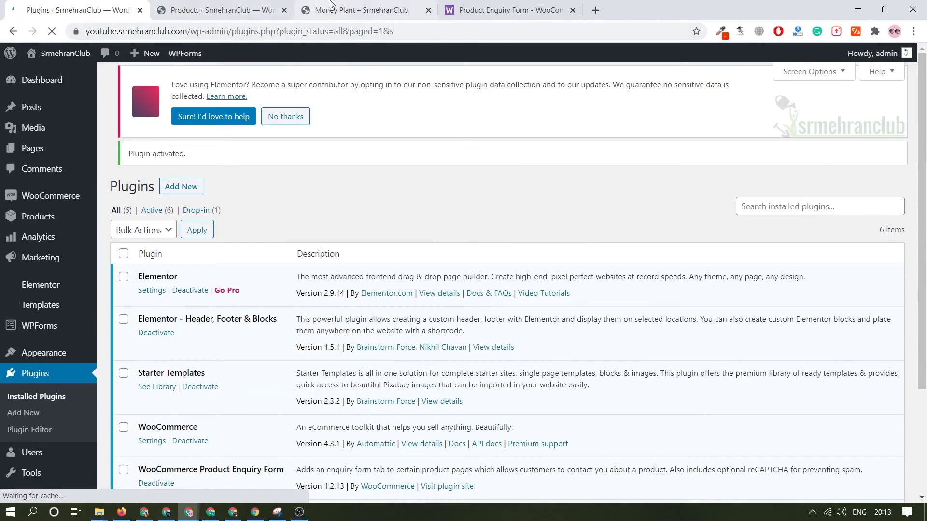
Reload the Money Plant page and open its Product Enquiry tab's Name, Email and Enquiry form.
click(361, 9)
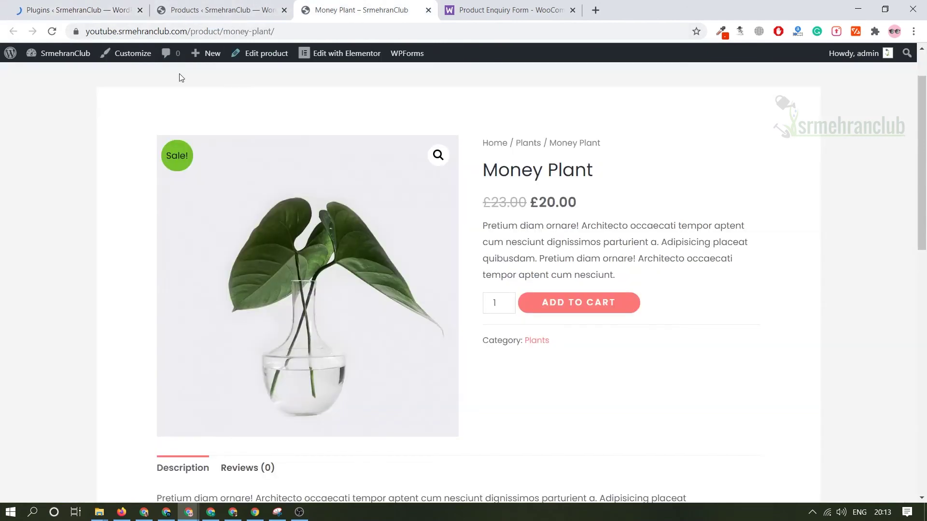
click(55, 35)
scroll(646, 338, down, 4)
click(314, 248)
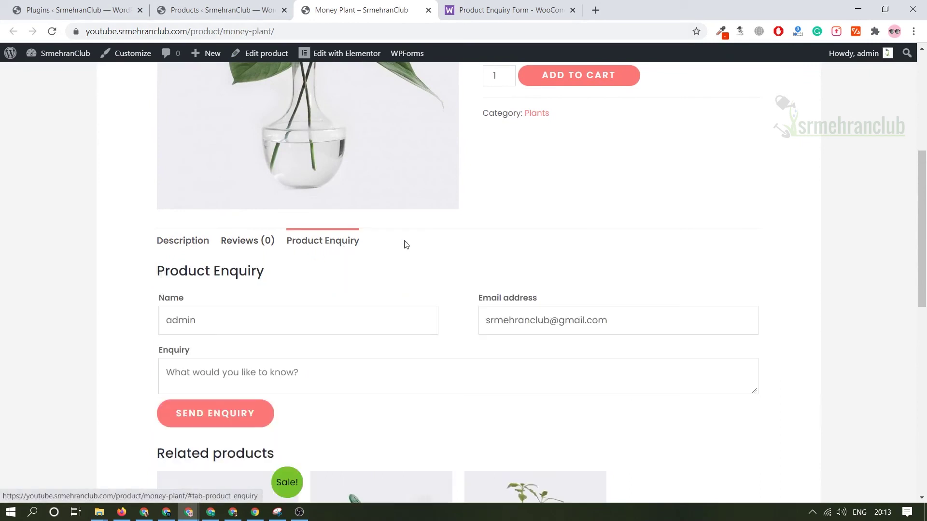
click(272, 330)
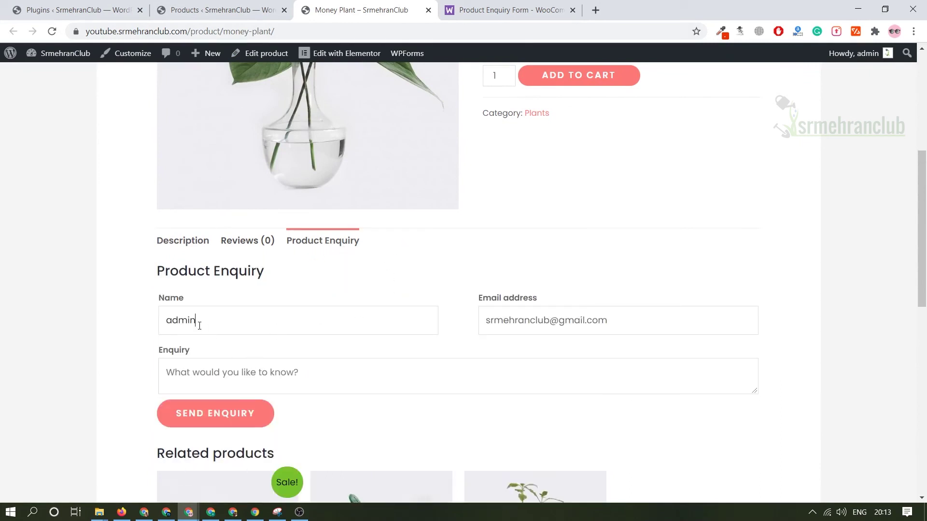
drag(165, 320, 224, 320)
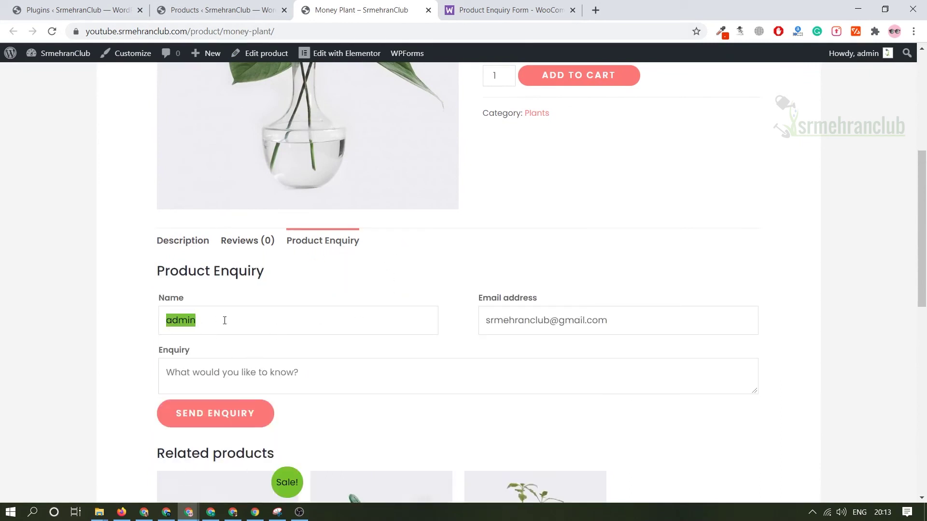
click(272, 383)
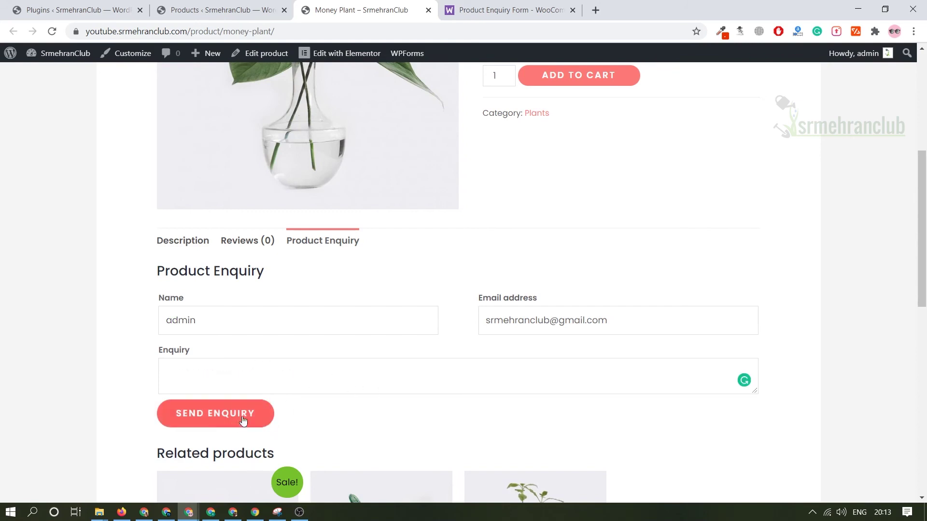
Open the Boncellensis Secullant related product and display its Product Enquiry form.
scroll(334, 405, up, 4)
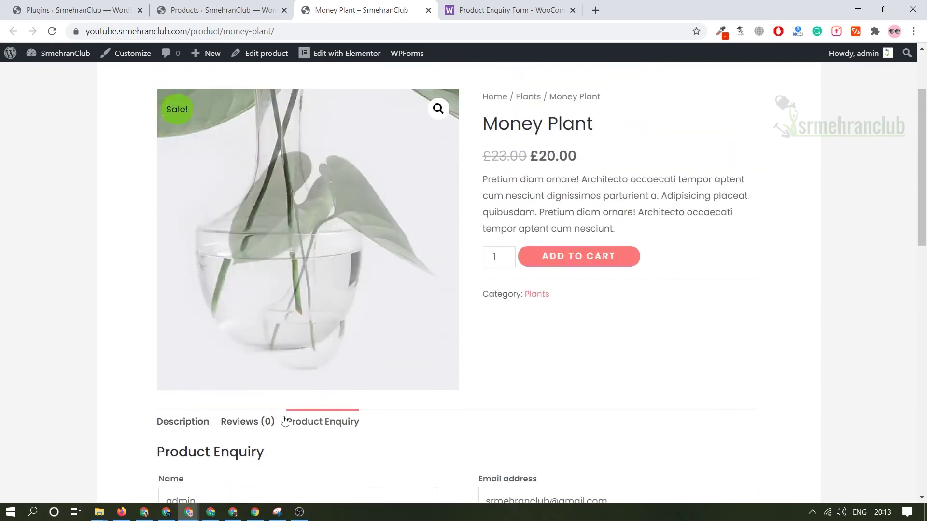
scroll(265, 426, down, 7)
click(381, 369)
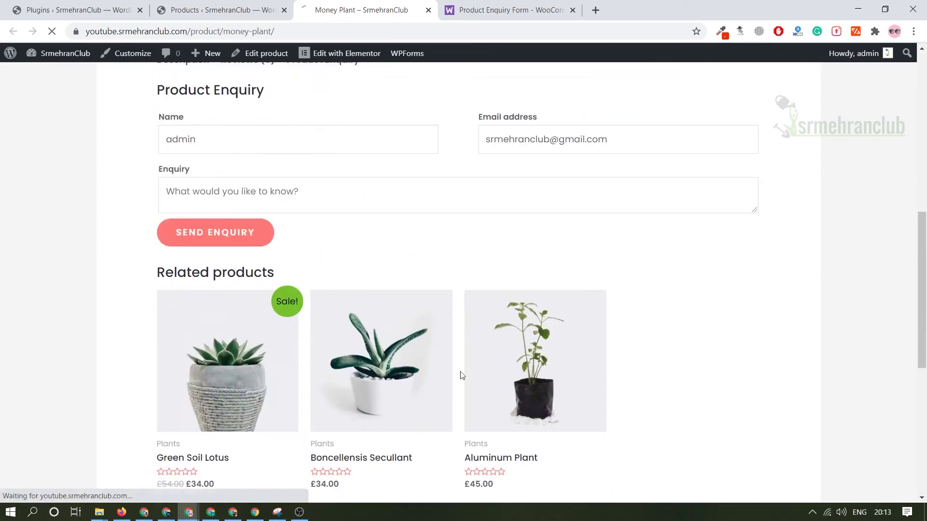
scroll(473, 350, down, 4)
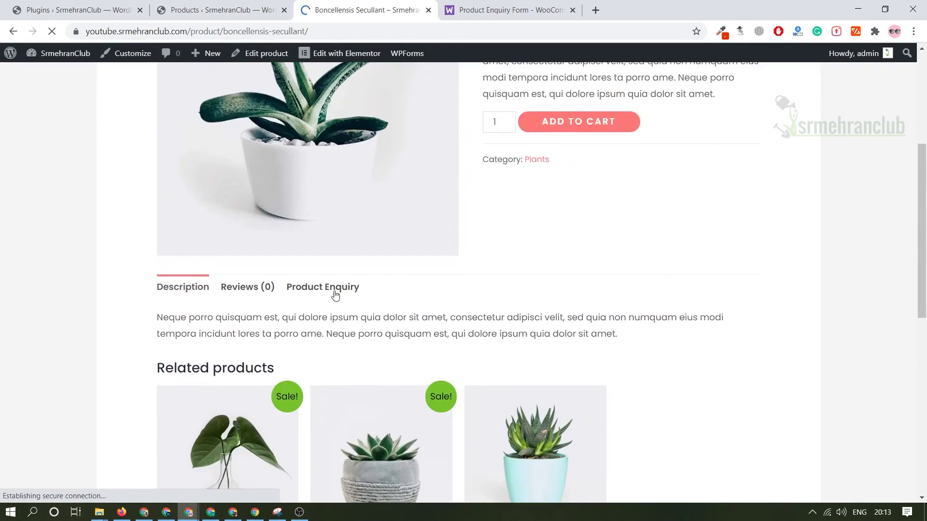
click(316, 287)
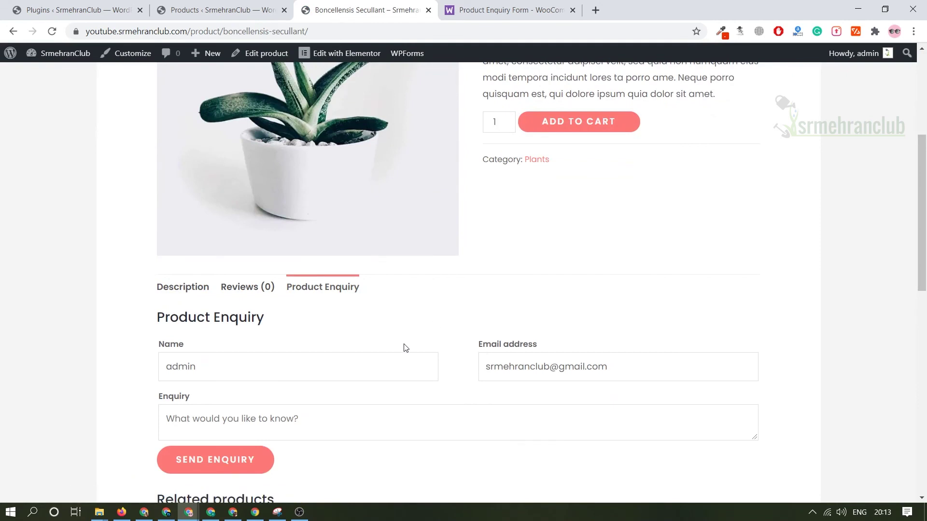
click(279, 423)
scroll(368, 328, up, 5)
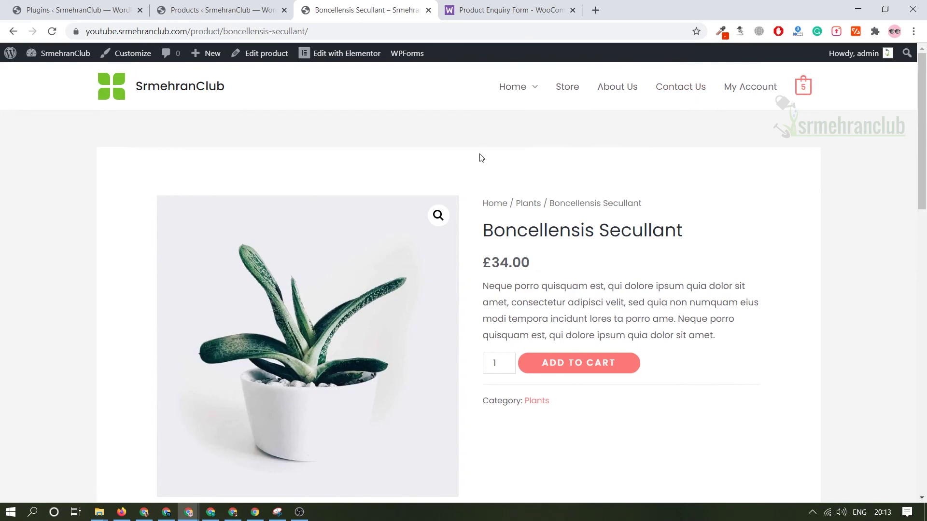
scroll(482, 157, down, 15)
scroll(477, 304, up, 8)
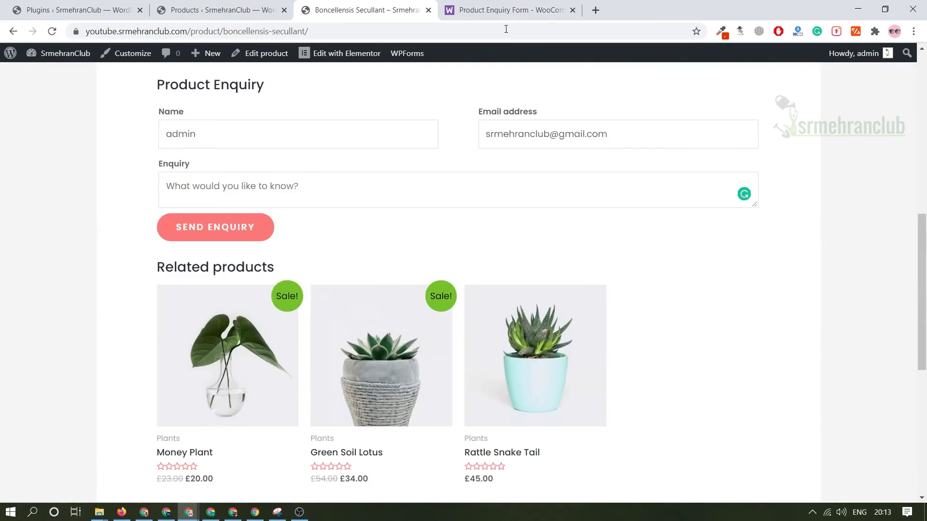
Return to WooCommerce.com's Product Enquiry Form extension page priced $49.00 billed annually.
click(512, 5)
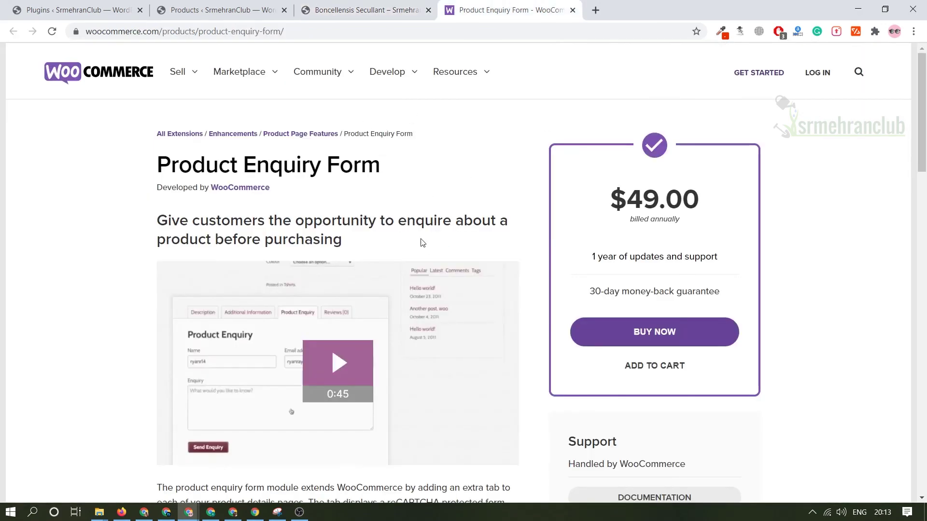